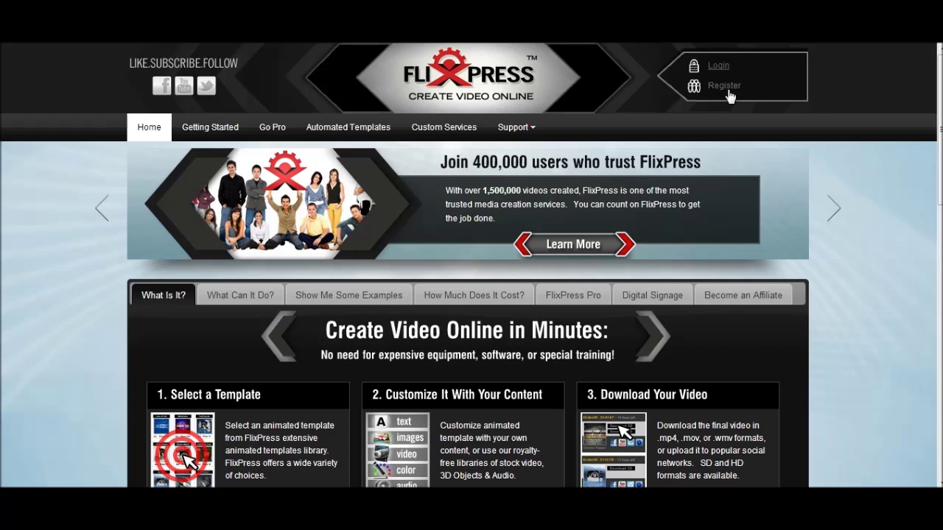
# Log in to FlixPress with the account username and password
pyautogui.click(720, 68)
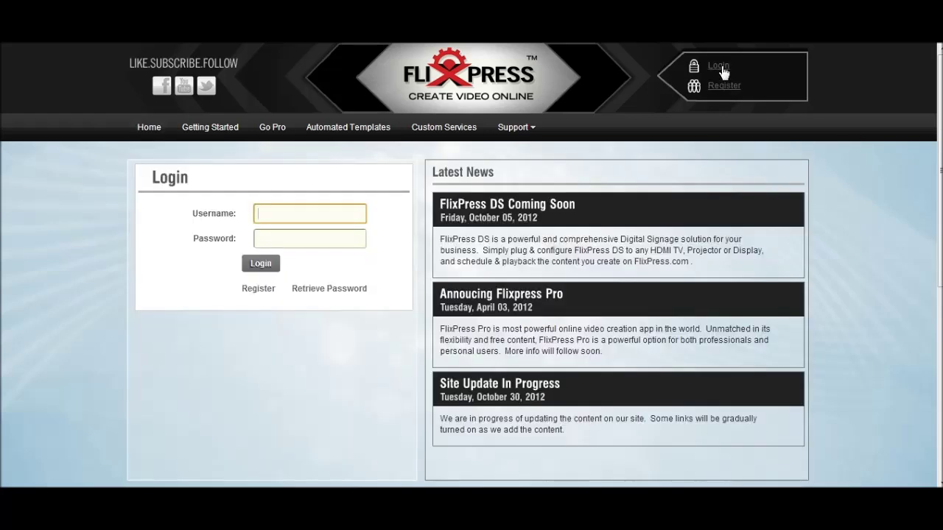
pyautogui.write('StarrySky')
pyautogui.press('Tab')
pyautogui.write('••••••••••••')
pyautogui.click(261, 265)
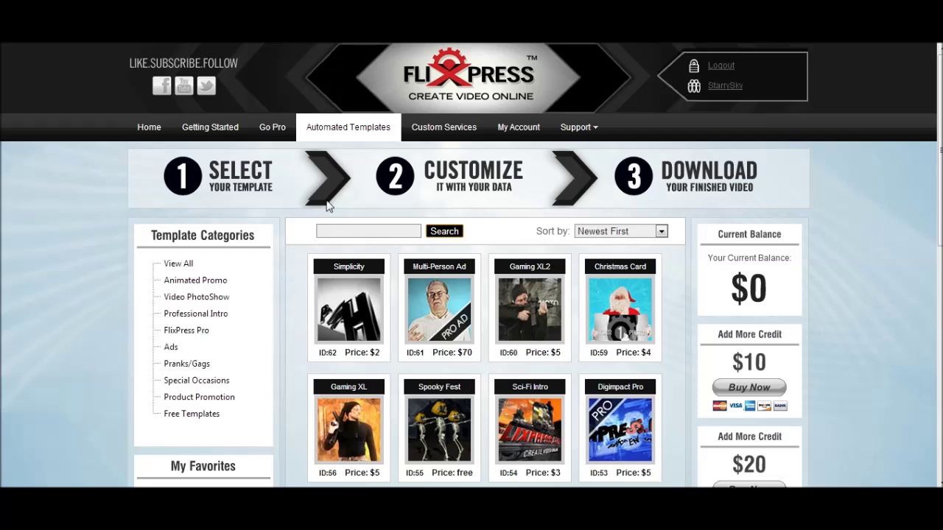
pyautogui.moveTo(619, 131)
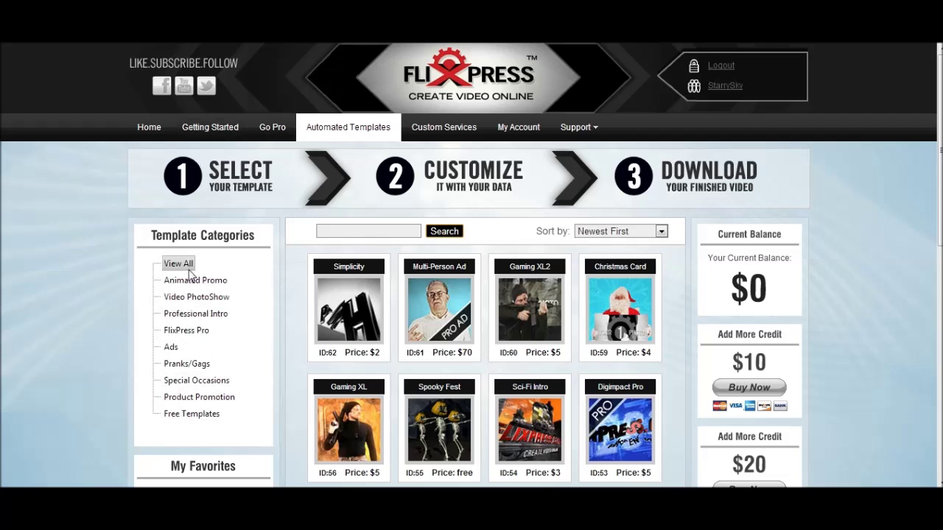
# Filter the gallery to Free Templates and open the Cinema Intro T31 preview
pyautogui.click(189, 413)
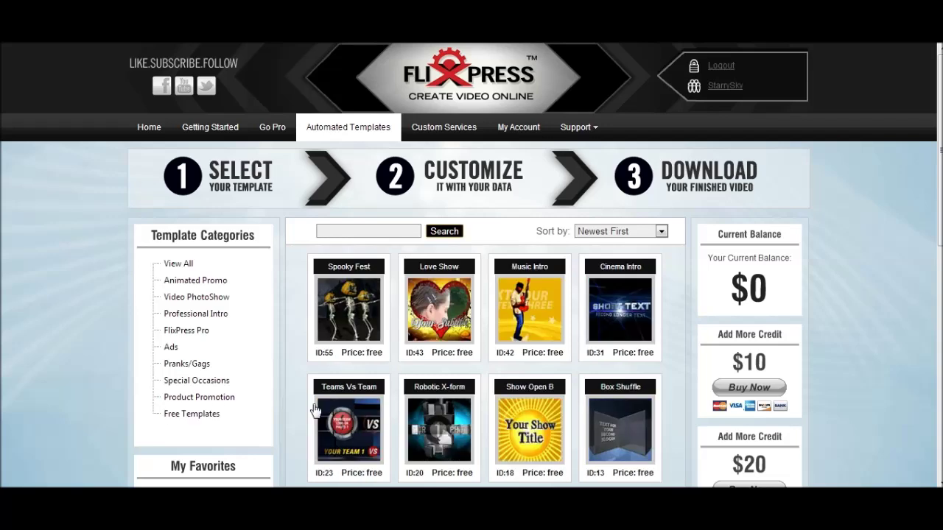
pyautogui.scroll(-2, 316, 409)
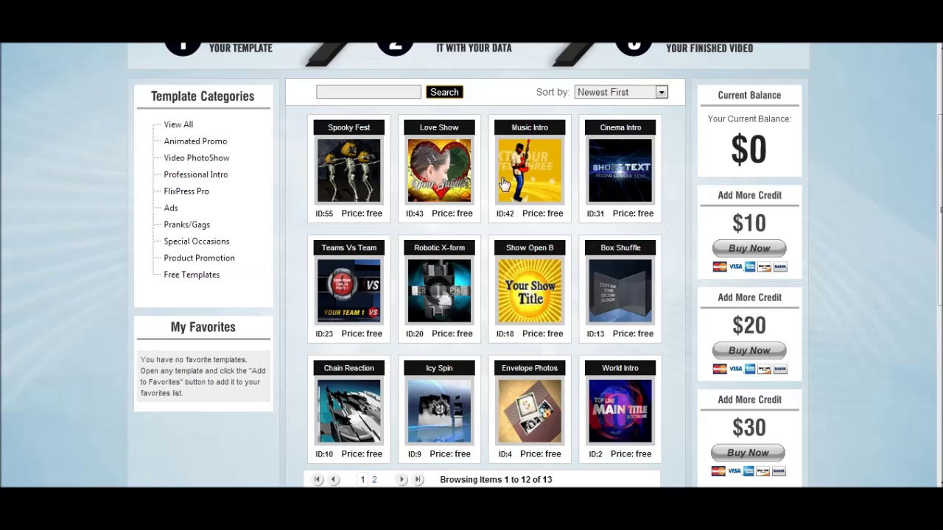
pyautogui.click(589, 183)
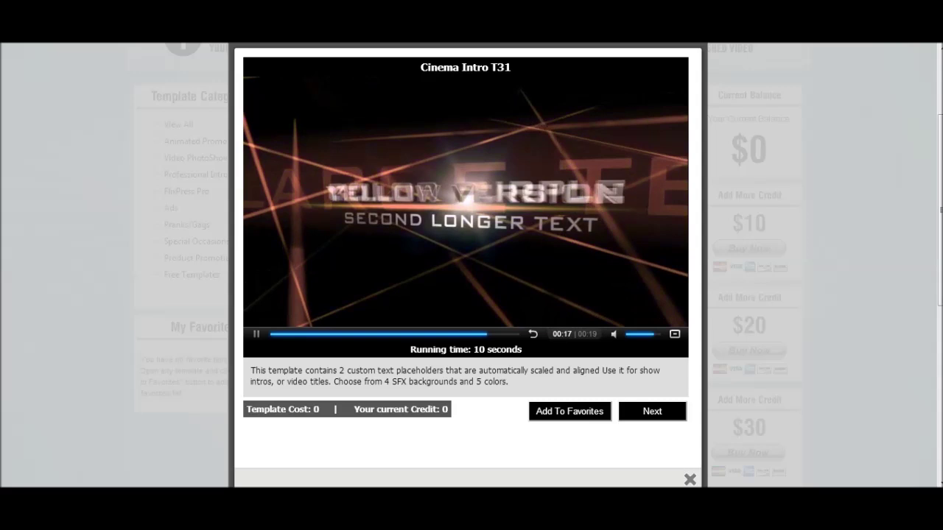
# Pause the preview on the purple version, accept the terms, and open Cinema Intro customization
pyautogui.click(258, 335)
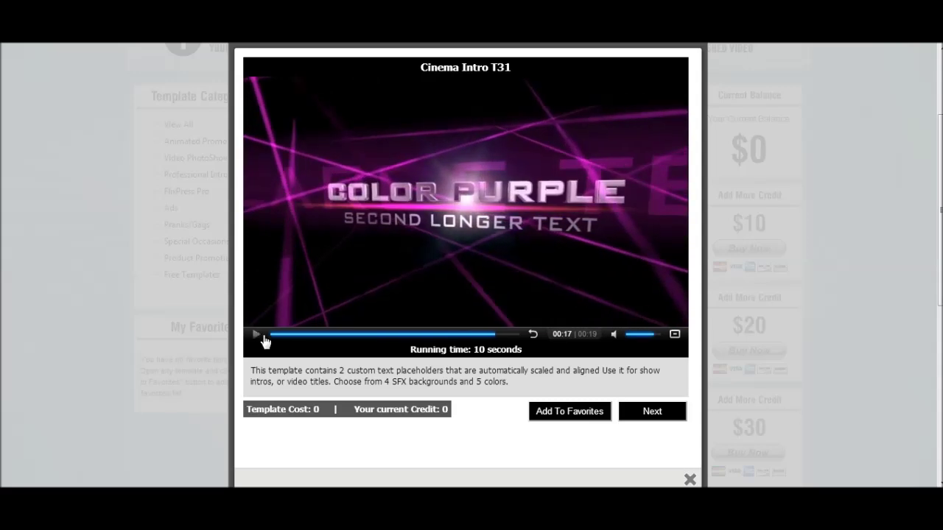
pyautogui.click(653, 413)
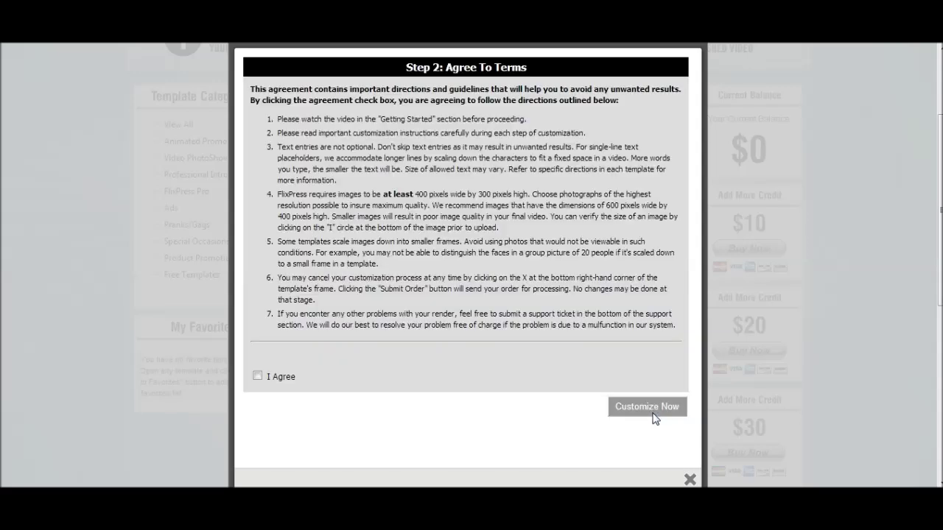
pyautogui.click(257, 377)
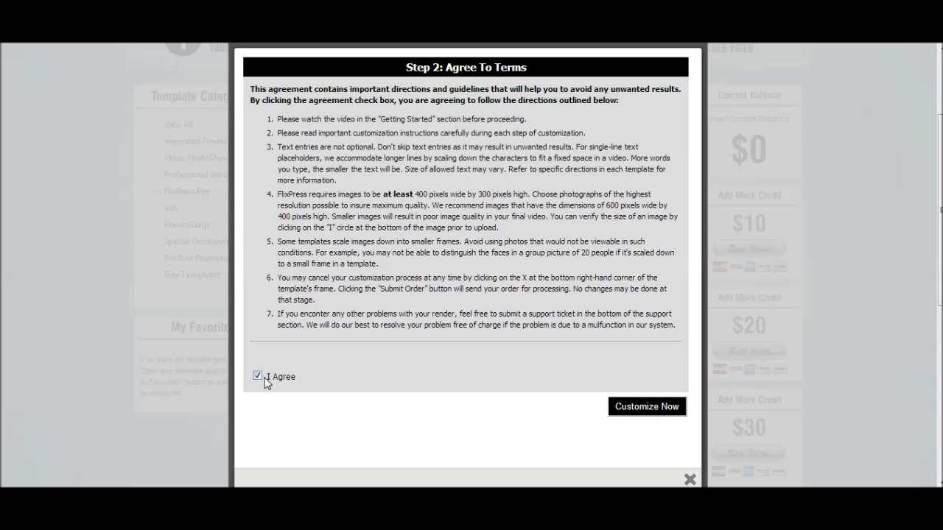
pyautogui.click(648, 410)
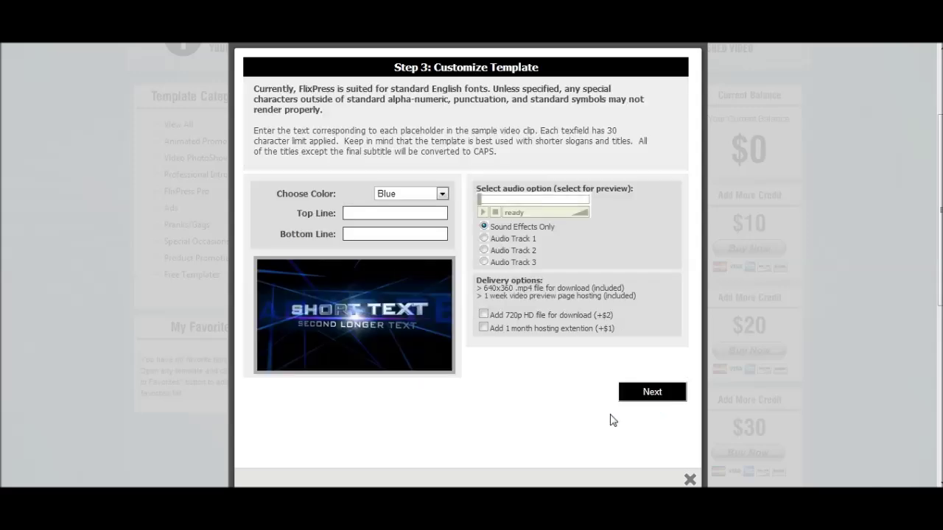
# Change the colour from Blue to Purple and pick Audio Track 2 after sampling tracks 1-3
pyautogui.click(446, 192)
pyautogui.press('Down')
pyautogui.click(484, 238)
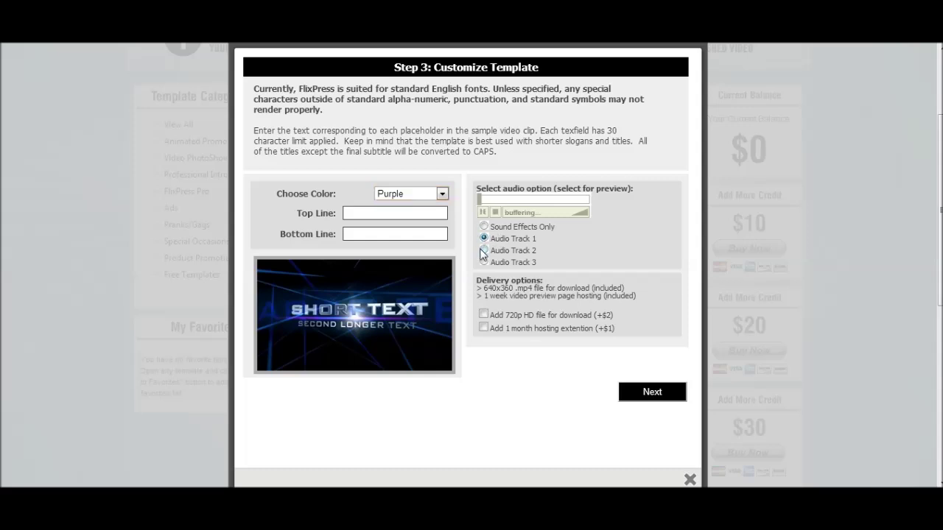
pyautogui.click(484, 251)
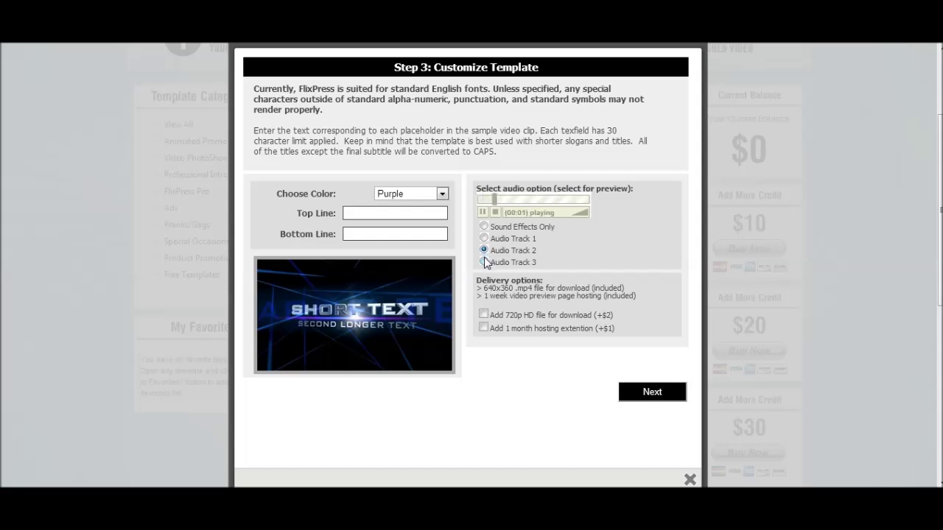
pyautogui.click(484, 261)
pyautogui.click(484, 251)
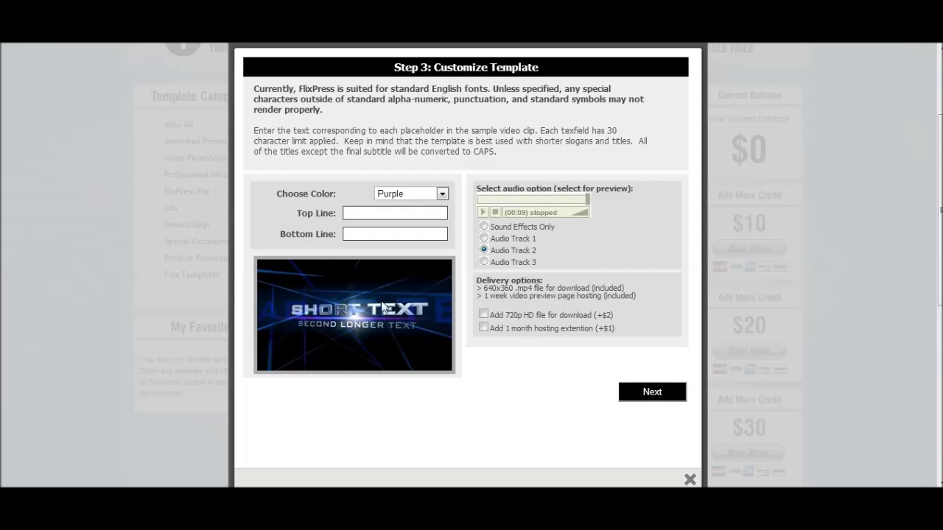
pyautogui.click(394, 213)
# Enter top line 'starrySky Gaming' and pasted bottom line "The Dominating Will Of DCUO", then continue
pyautogui.write('starrySky Gaming')
pyautogui.press('Tab')
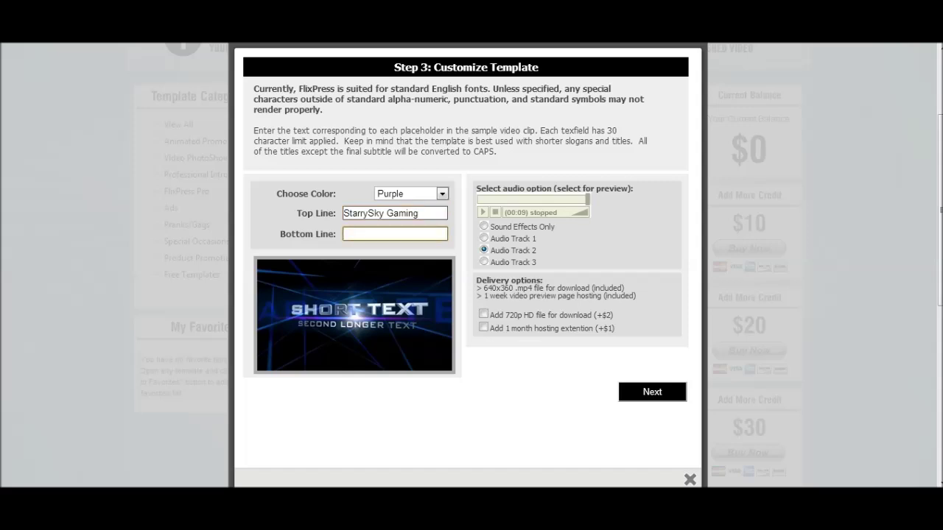
pyautogui.write('"')
pyautogui.hotkey('ctrl', 'v')
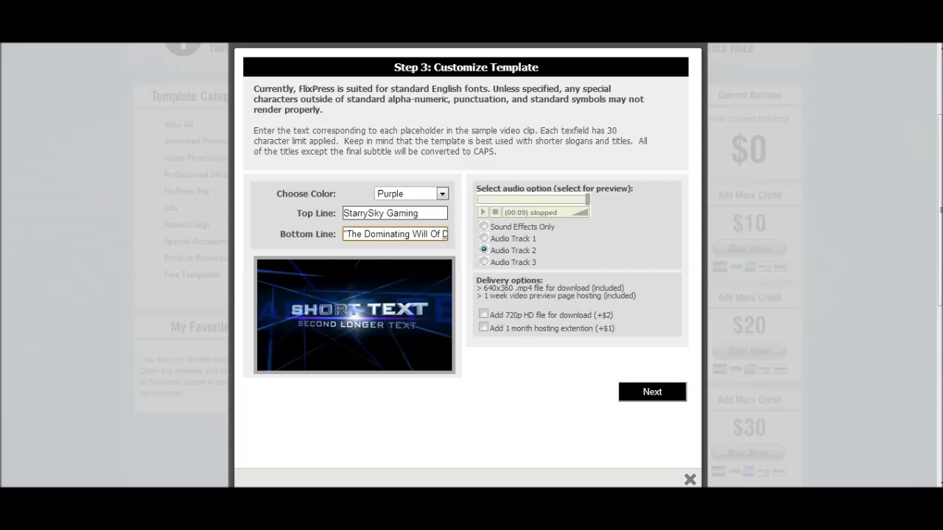
pyautogui.click(453, 235)
pyautogui.click(658, 392)
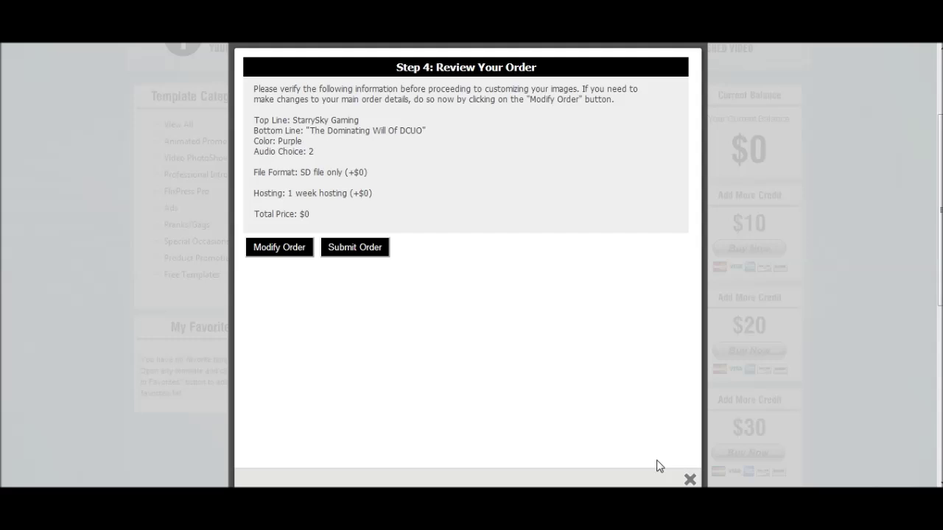
# Submit the $0 purple Cinema Intro order from the Step 4 review
pyautogui.click(356, 247)
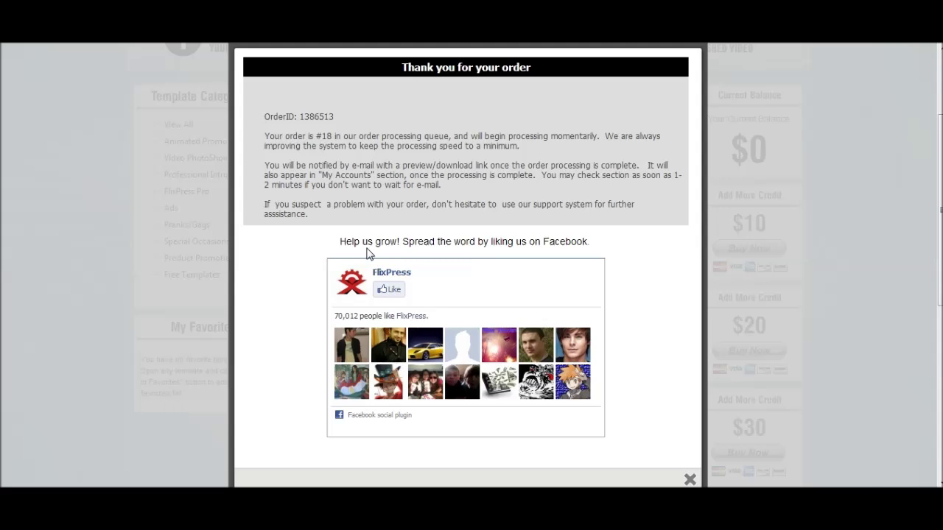
# Dismiss the confirmation, check My Account's Previews, then view the Orders list with both orders
pyautogui.click(690, 480)
pyautogui.scroll(2, 472, 294)
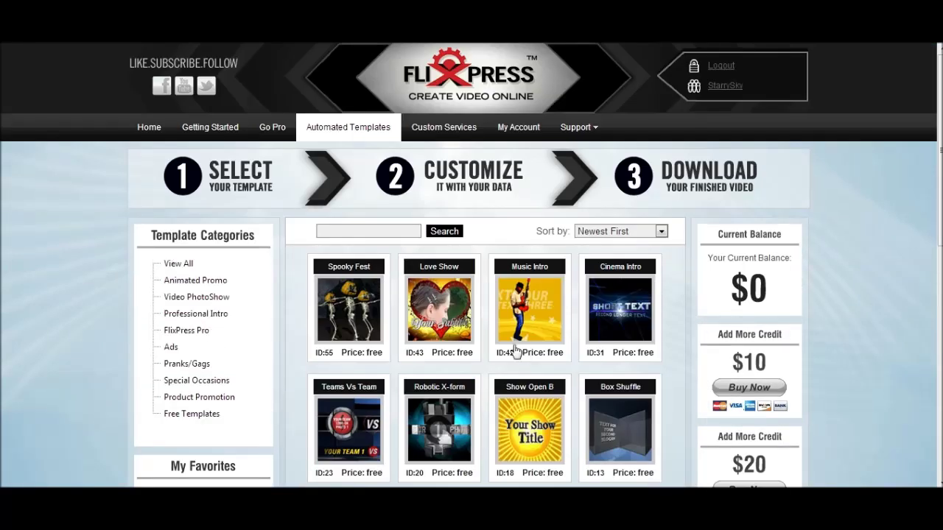
pyautogui.click(511, 134)
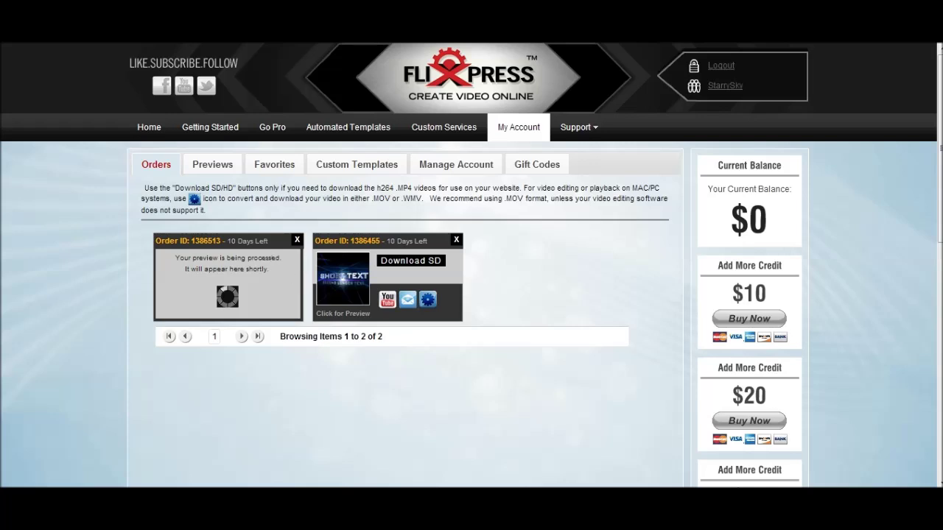
pyautogui.click(215, 170)
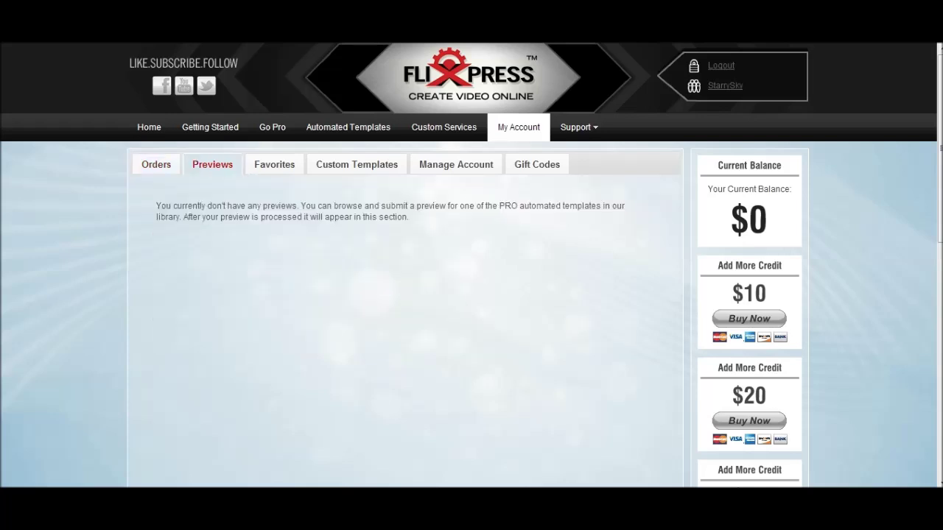
pyautogui.click(154, 164)
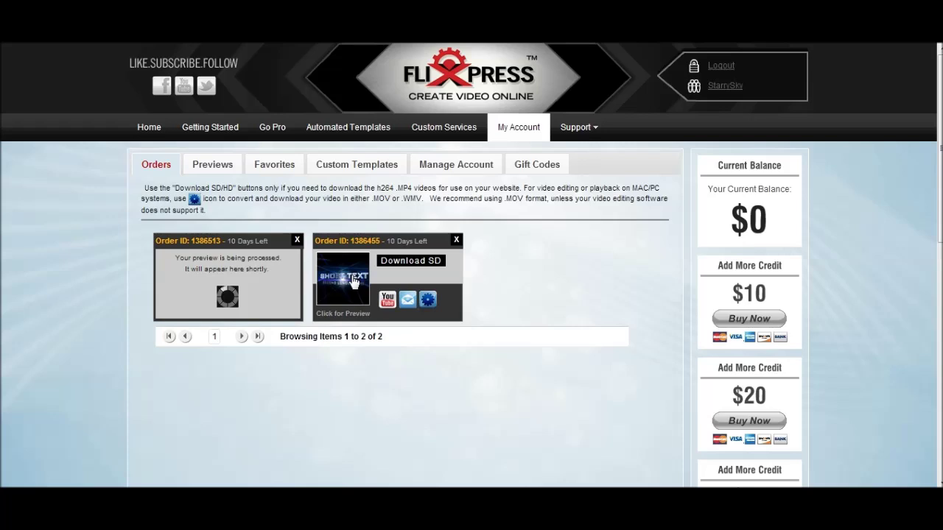
pyautogui.click(353, 282)
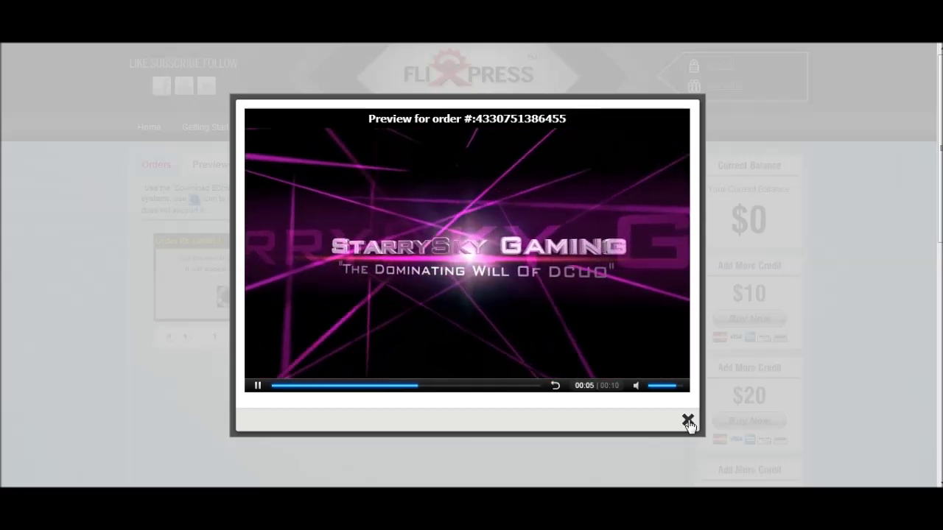
pyautogui.click(688, 421)
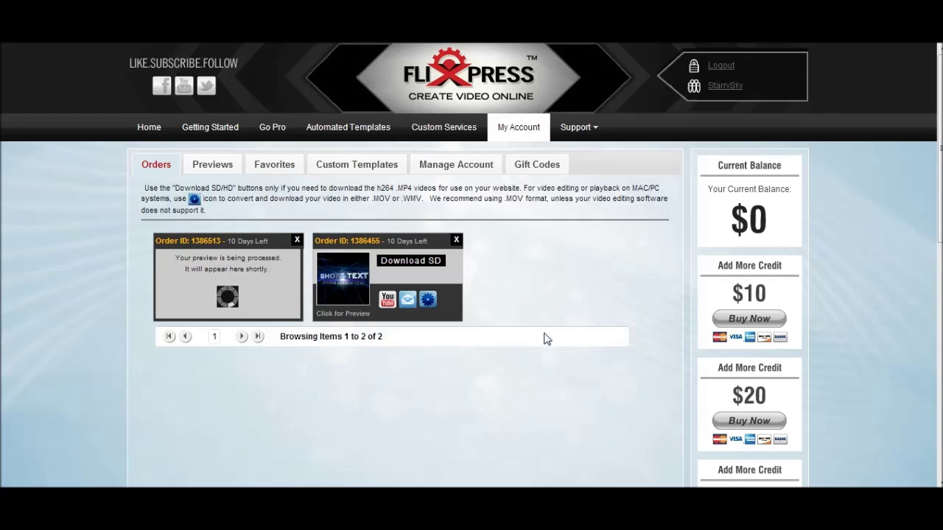